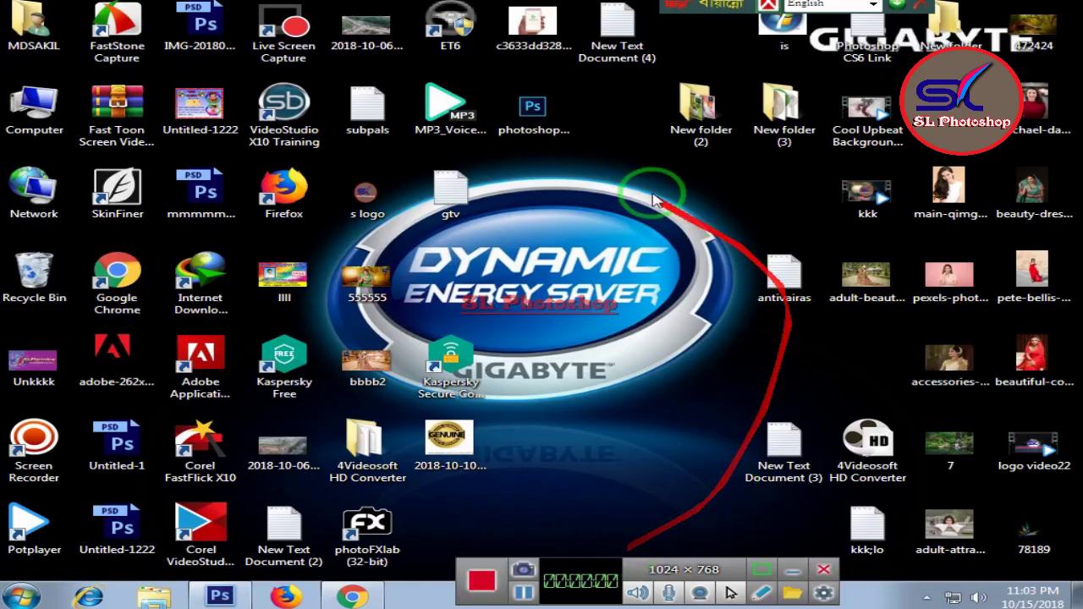
- Refresh the Windows desktop twice and bring the Photoshop window back up
{"action": "right_click", "coordinate": [615, 120]}
{"action": "left_click", "coordinate": [669, 168]}
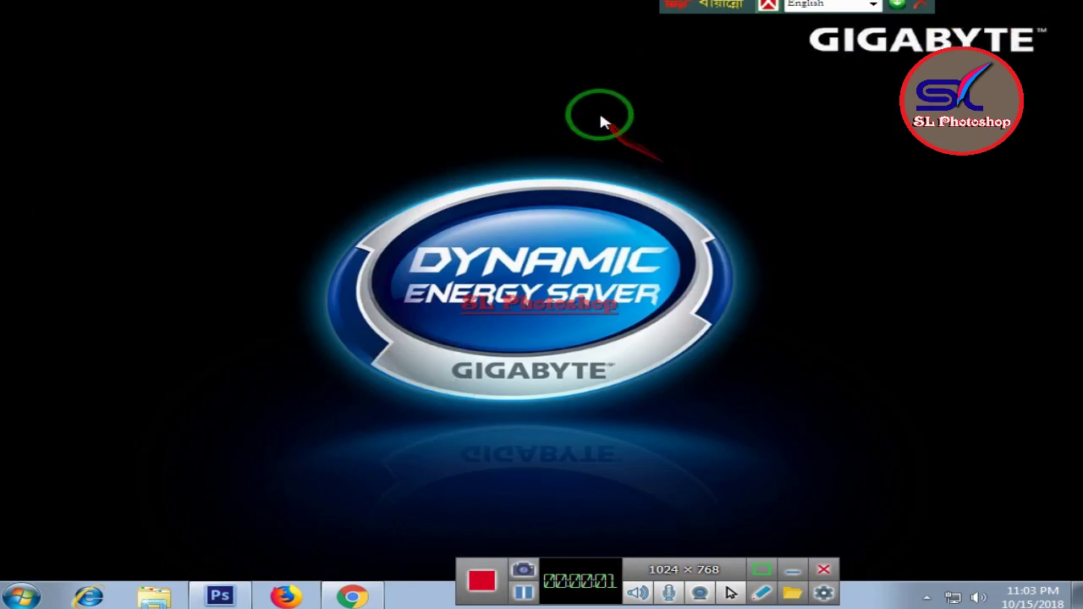
{"action": "right_click", "coordinate": [600, 113]}
{"action": "left_click", "coordinate": [651, 163]}
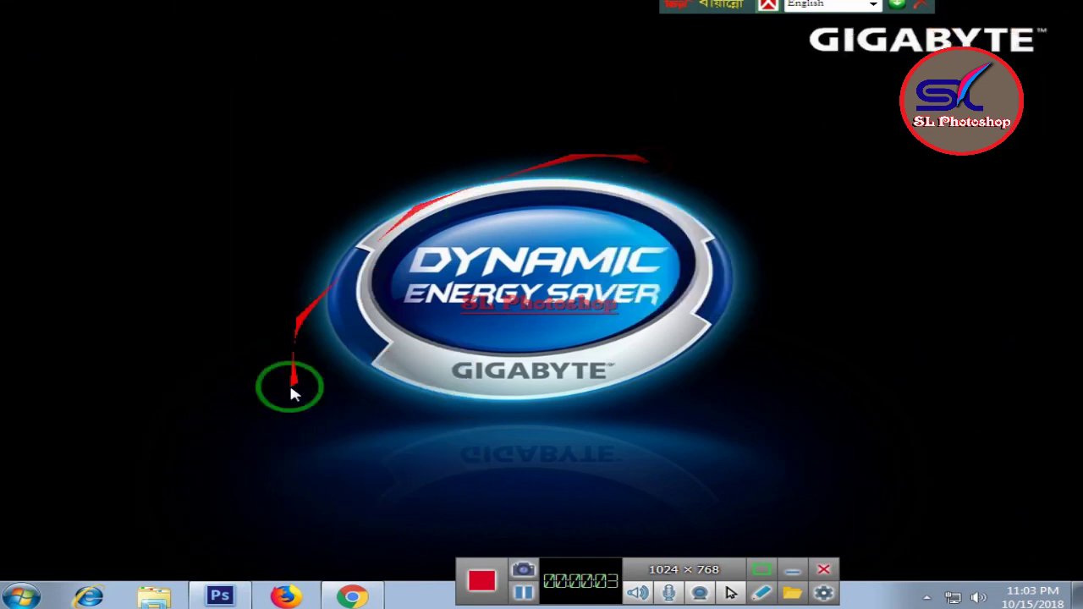
{"action": "left_click", "coordinate": [240, 599]}
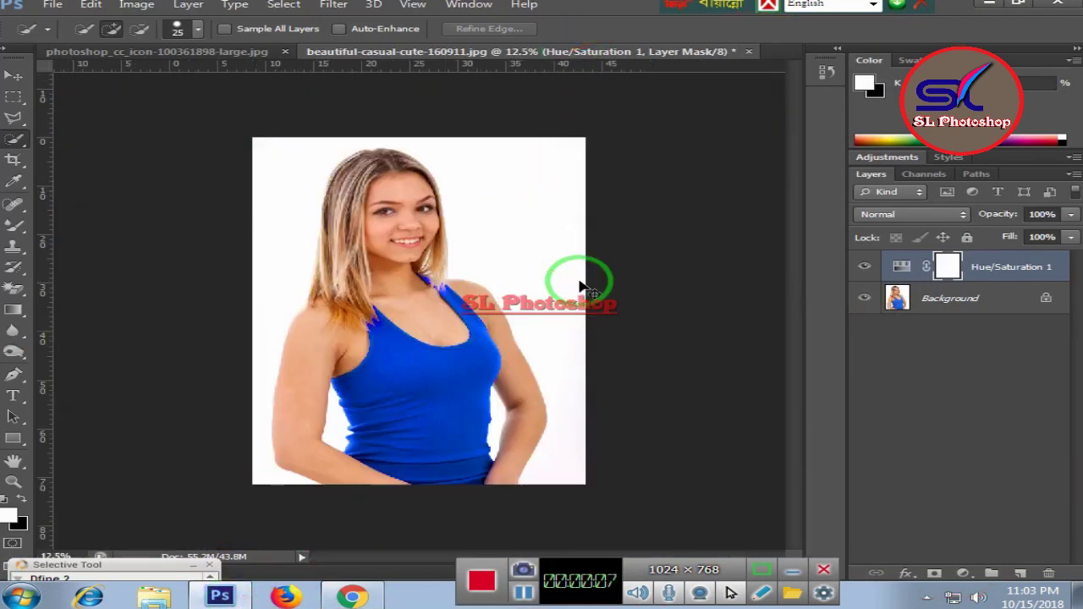
- Delete the old Hue/Saturation 1 layer and its mask, then duplicate Background as Layer 1
{"action": "key", "text": "ctrl+plus"}
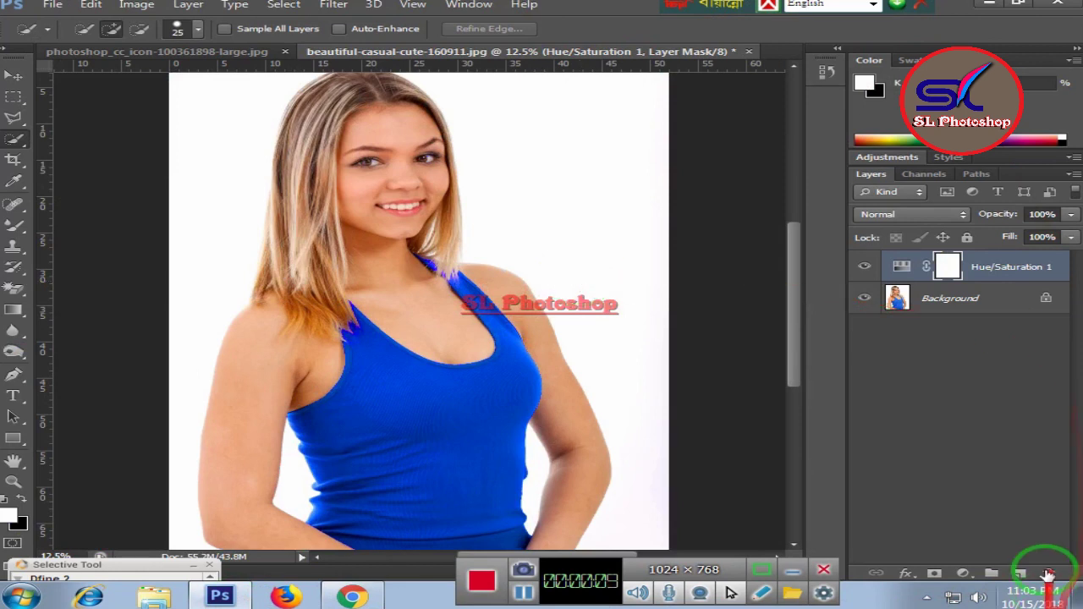
{"action": "left_click", "coordinate": [1049, 574]}
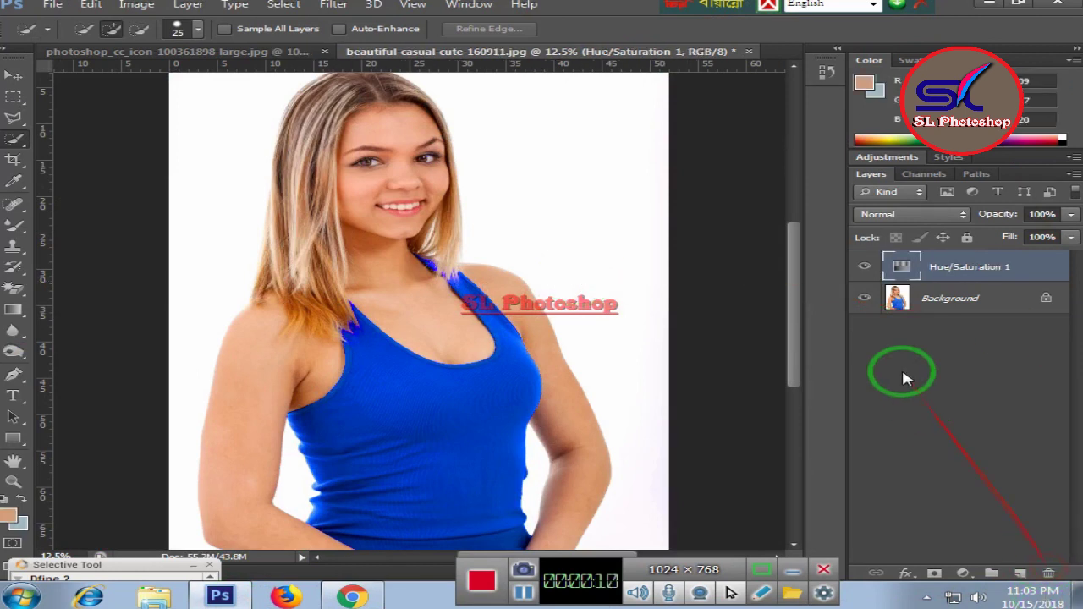
{"action": "left_click", "coordinate": [1049, 575]}
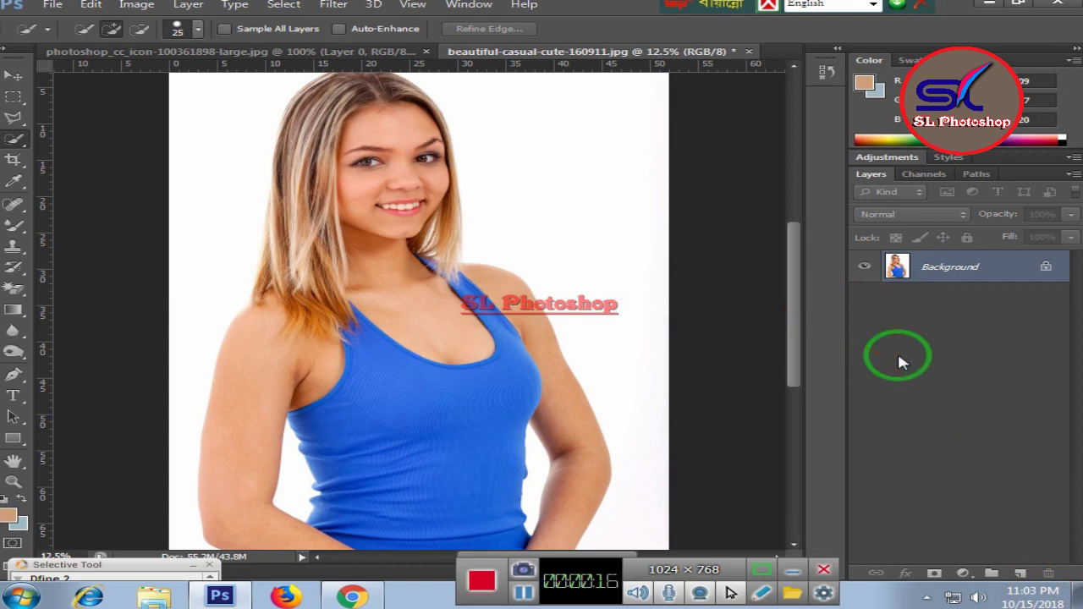
{"action": "key", "text": "ctrl+j"}
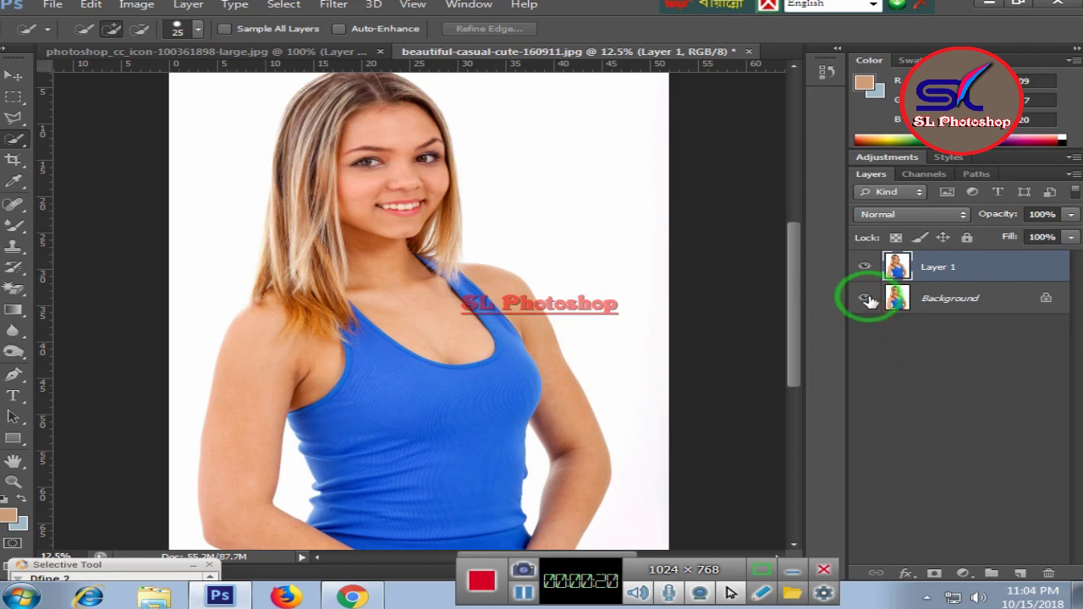
{"action": "left_click_drag", "start_coordinate": [797, 333], "coordinate": [796, 354]}
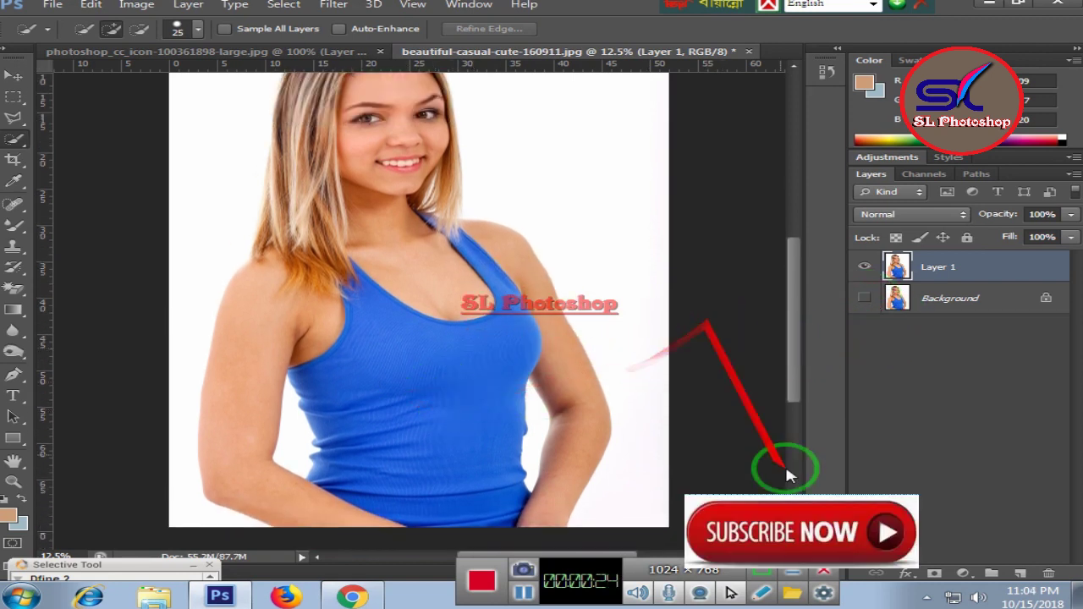
- Add a Hue/Saturation adjustment layer targeting Blues by sampling the blue tank top
{"action": "left_click", "coordinate": [975, 578]}
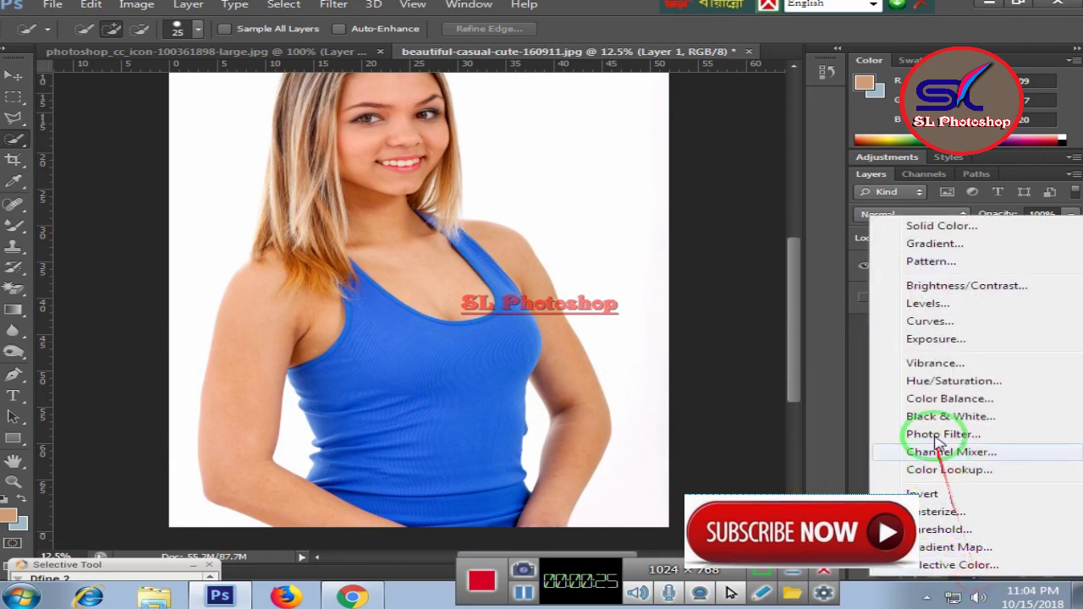
{"action": "left_click", "coordinate": [914, 379]}
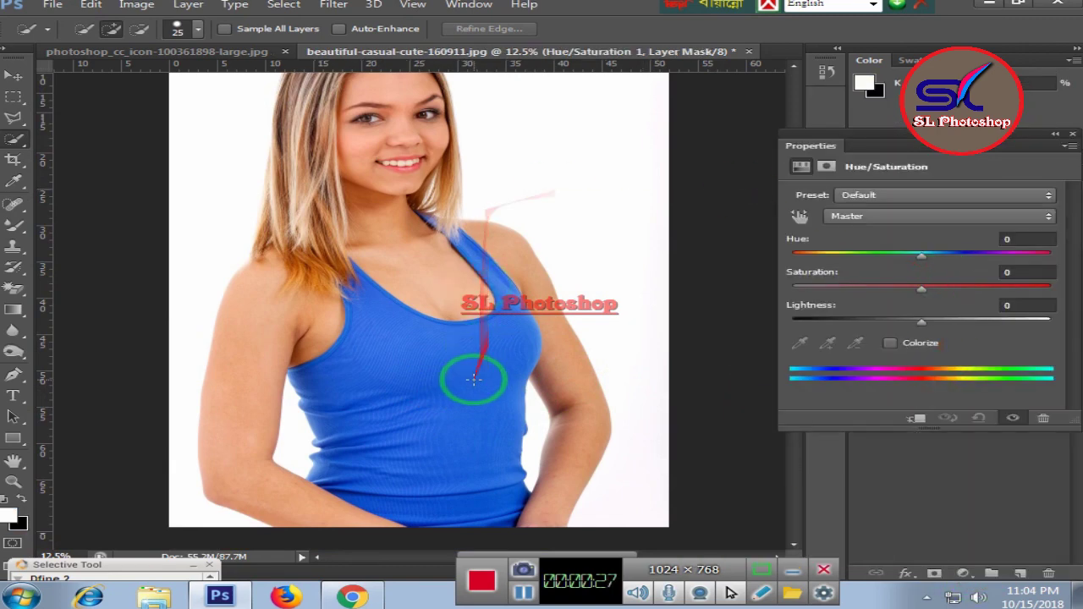
{"action": "left_click", "coordinate": [800, 216]}
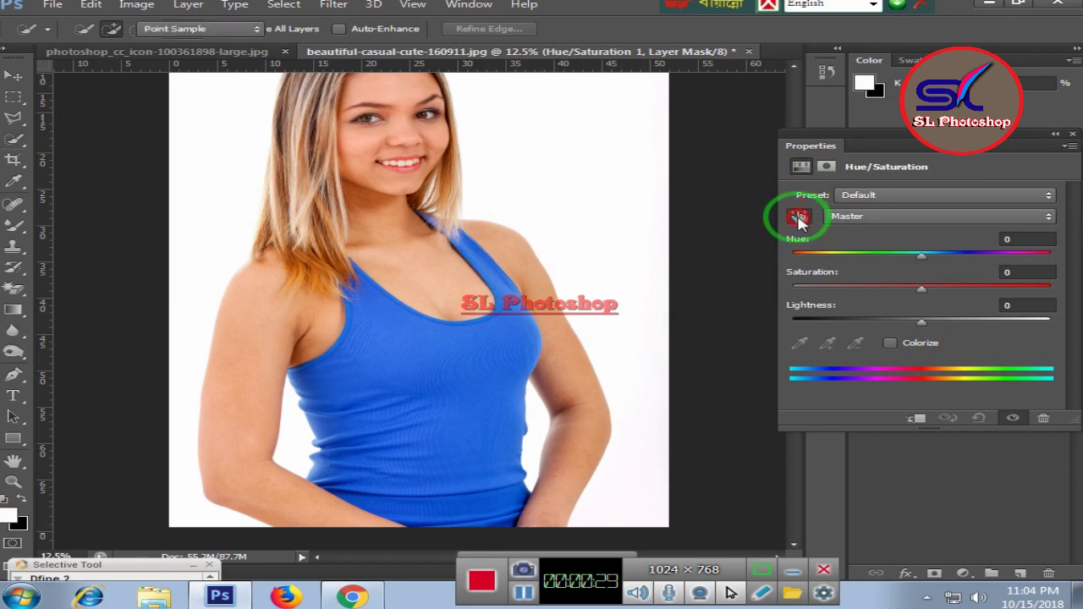
{"action": "left_click", "coordinate": [464, 357]}
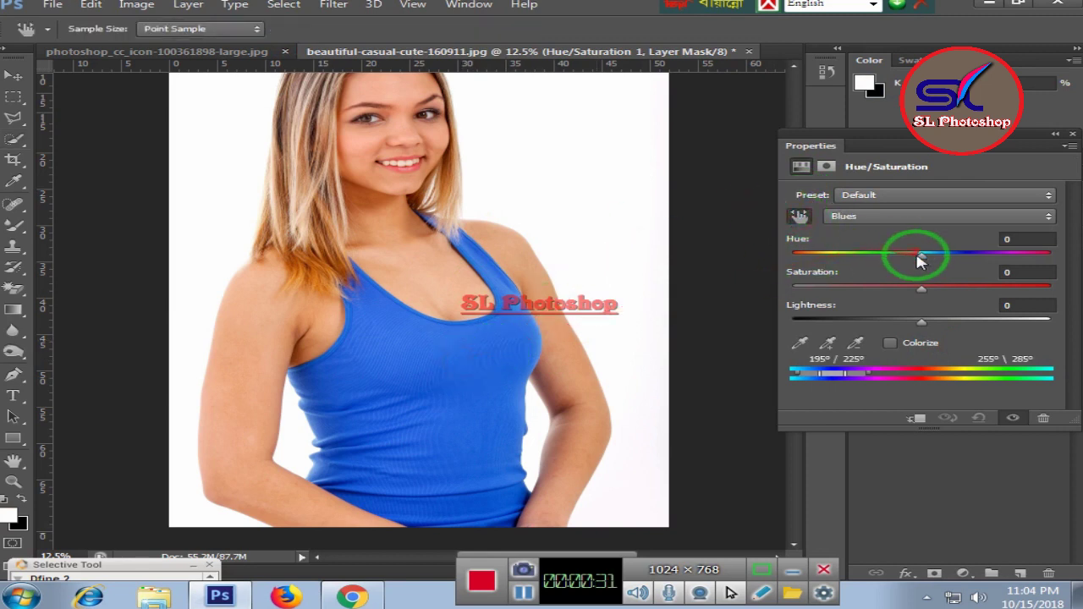
- Shift the Blues hue and saturation, ending at Hue +148, Saturation +2
{"action": "left_click_drag", "start_coordinate": [922, 255], "coordinate": [824, 259]}
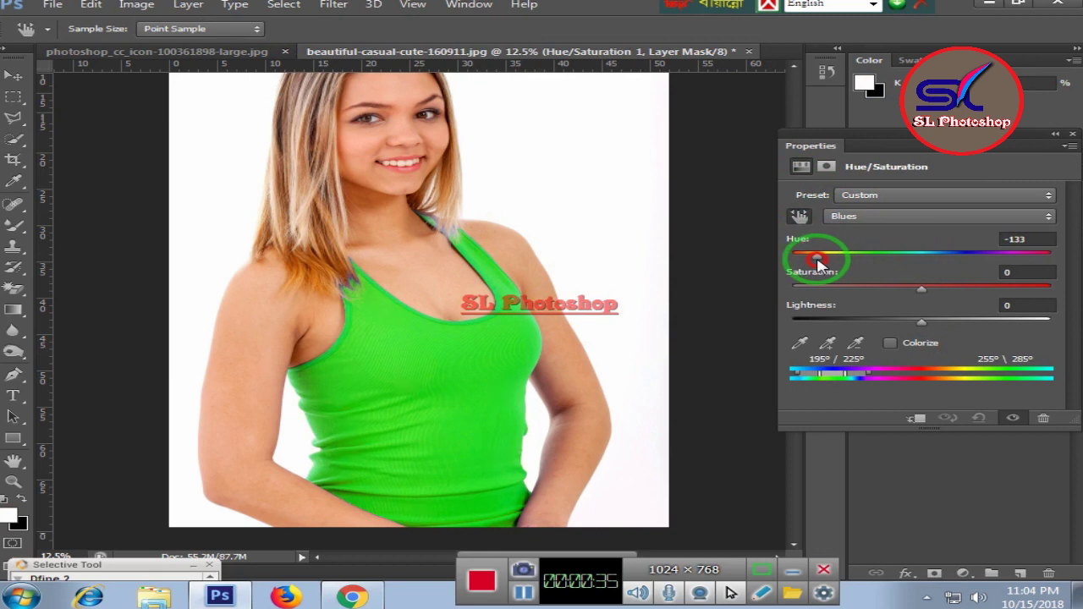
{"action": "left_click_drag", "start_coordinate": [810, 263], "coordinate": [785, 265]}
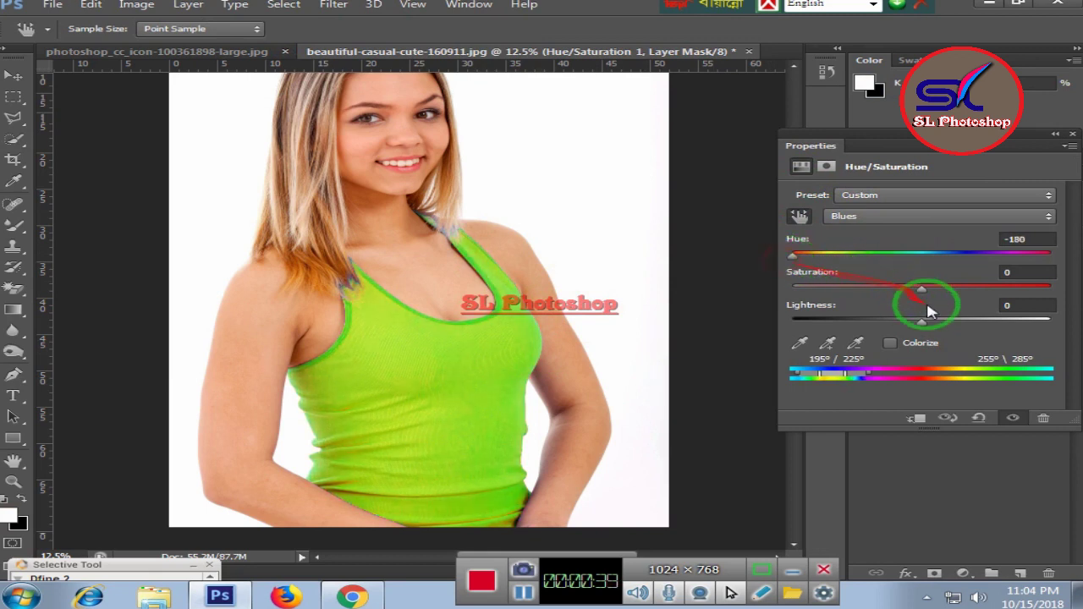
{"action": "mouse_move", "coordinate": [935, 287]}
{"action": "left_mouse_down"}
{"action": "mouse_move", "coordinate": [1037, 288]}
{"action": "mouse_move", "coordinate": [904, 292]}
{"action": "left_mouse_up"}
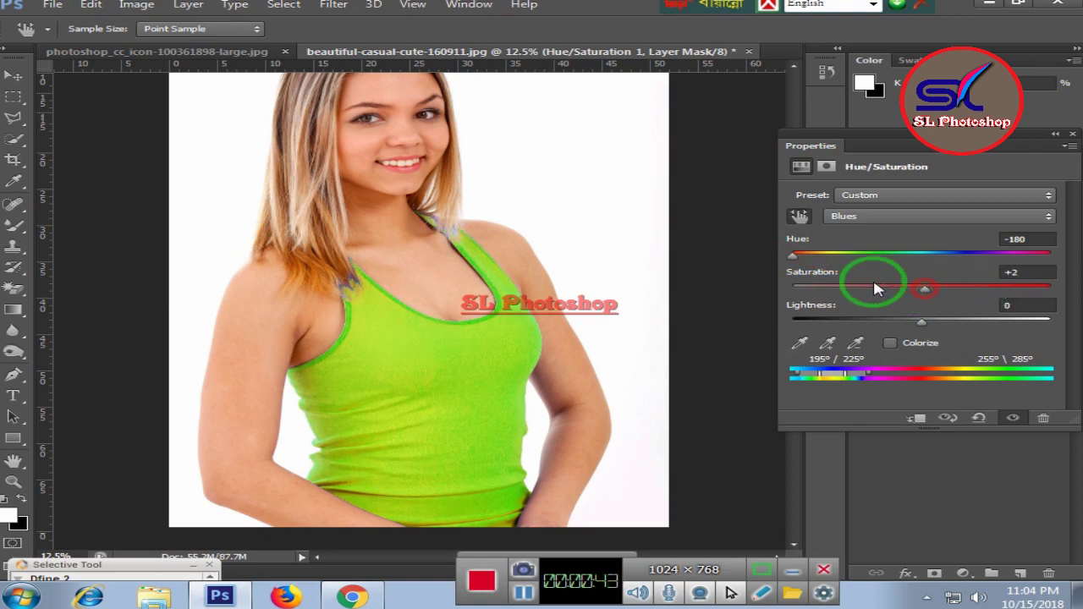
{"action": "mouse_move", "coordinate": [801, 258]}
{"action": "left_mouse_down"}
{"action": "mouse_move", "coordinate": [1068, 269]}
{"action": "mouse_move", "coordinate": [1037, 269]}
{"action": "left_mouse_up"}
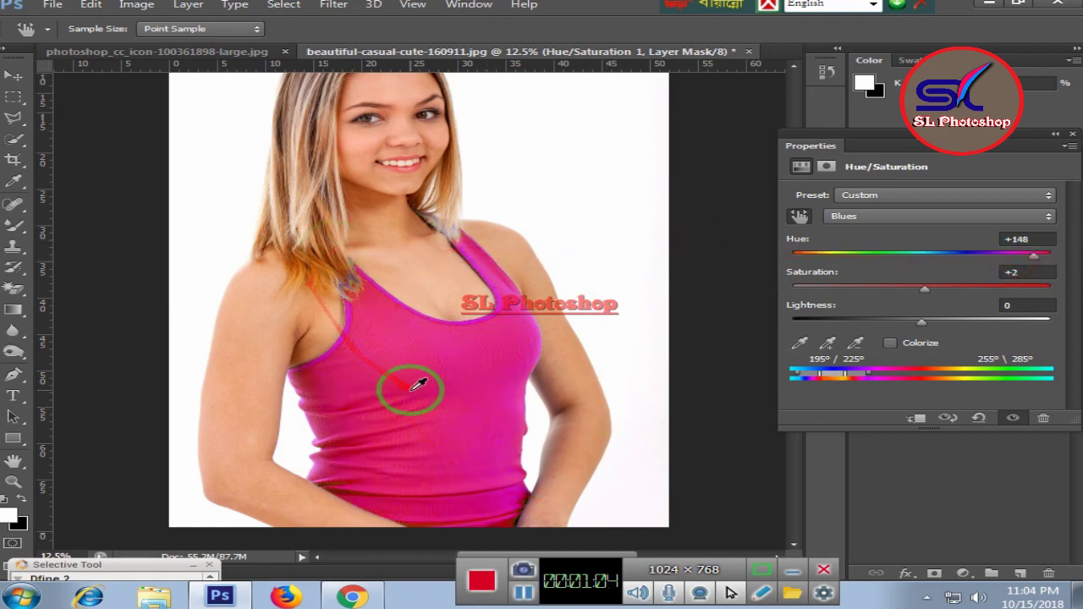
- Return the tank top to blue by setting the Blues hue to about +19
{"action": "key", "text": "ctrl+minus"}
{"action": "key", "text": "ctrl+minus"}
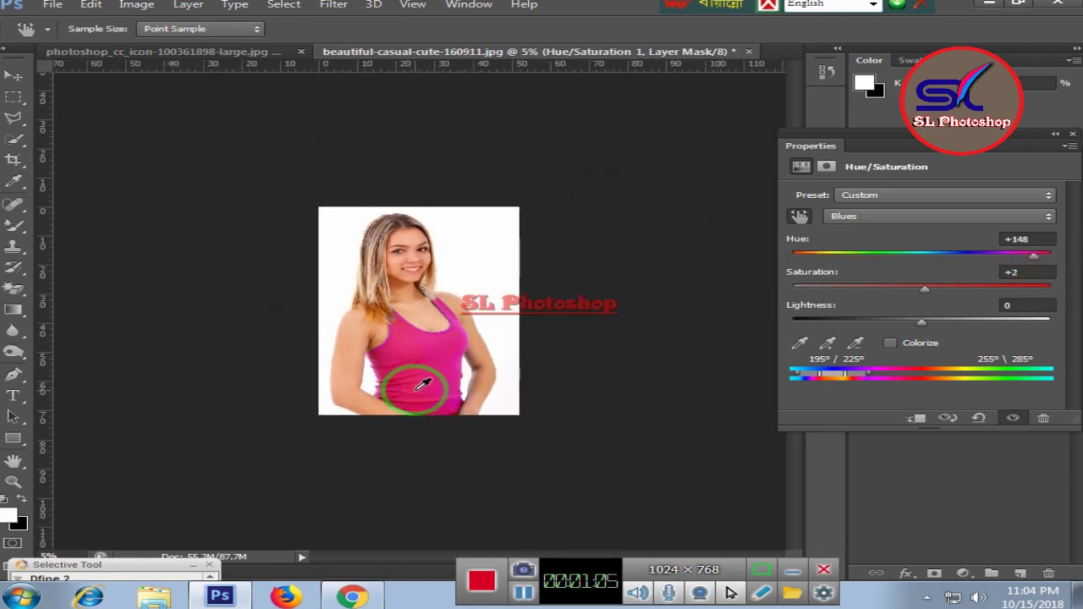
{"action": "key", "text": "ctrl+plus"}
{"action": "key", "text": "ctrl+plus"}
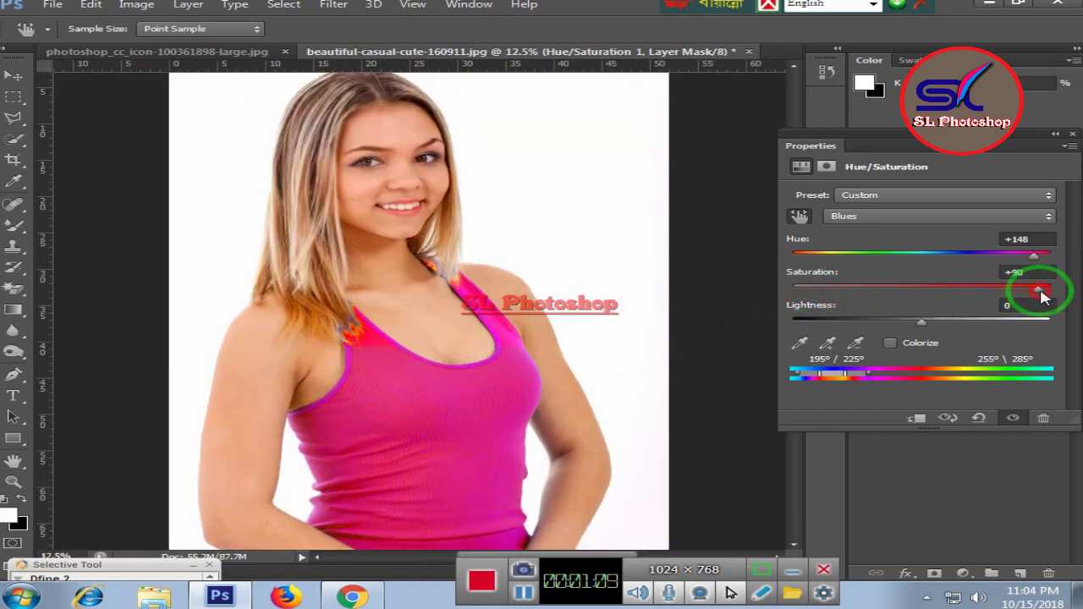
{"action": "left_click_drag", "start_coordinate": [1043, 295], "coordinate": [1043, 294]}
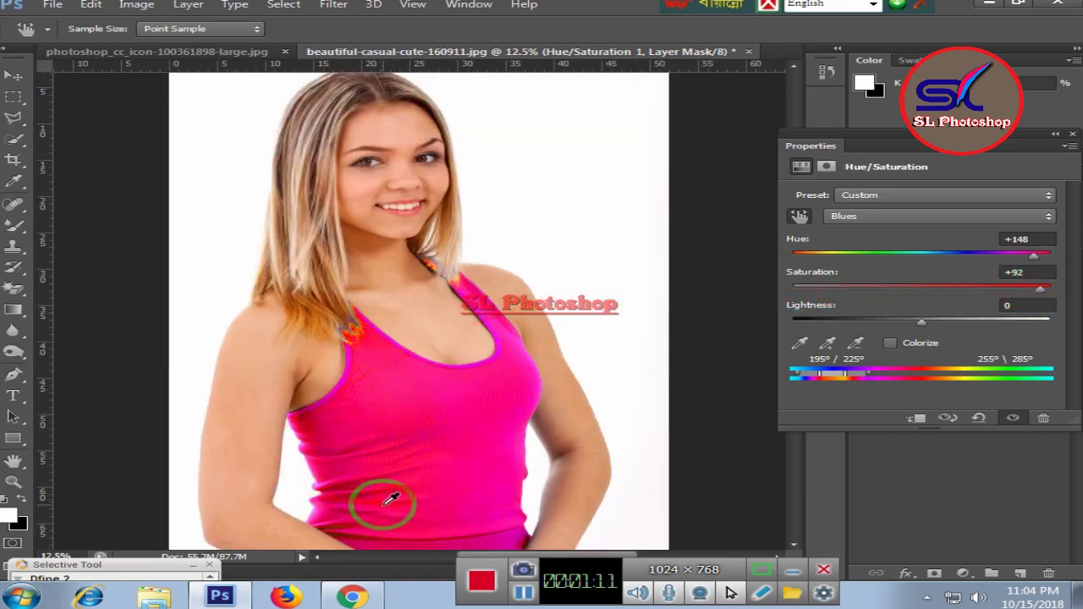
{"action": "left_click", "coordinate": [965, 258]}
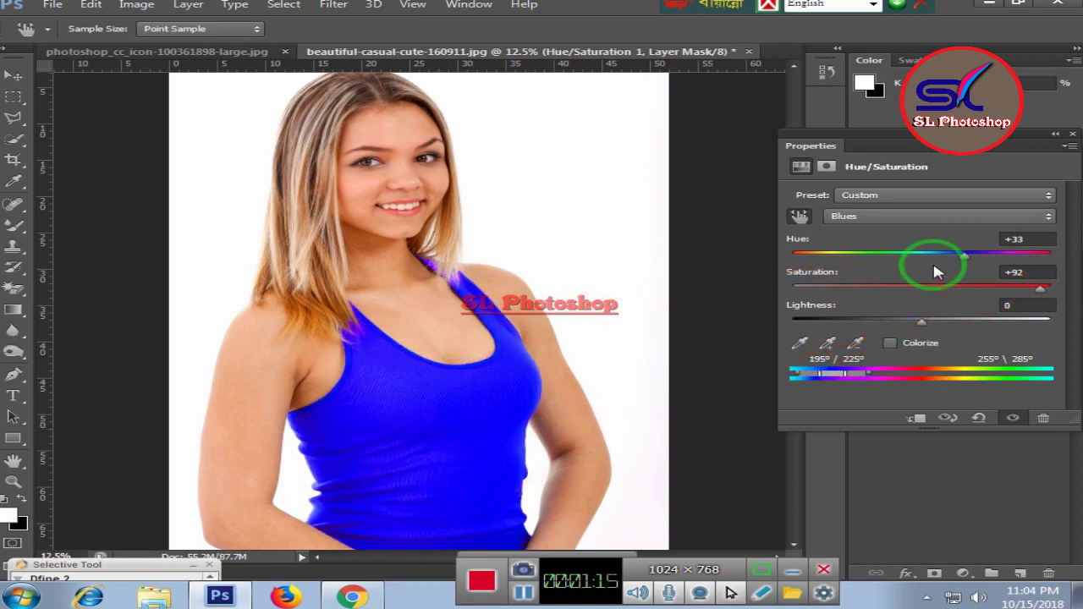
{"action": "mouse_move", "coordinate": [928, 258]}
{"action": "left_mouse_down"}
{"action": "mouse_move", "coordinate": [795, 258]}
{"action": "mouse_move", "coordinate": [961, 260]}
{"action": "left_mouse_up"}
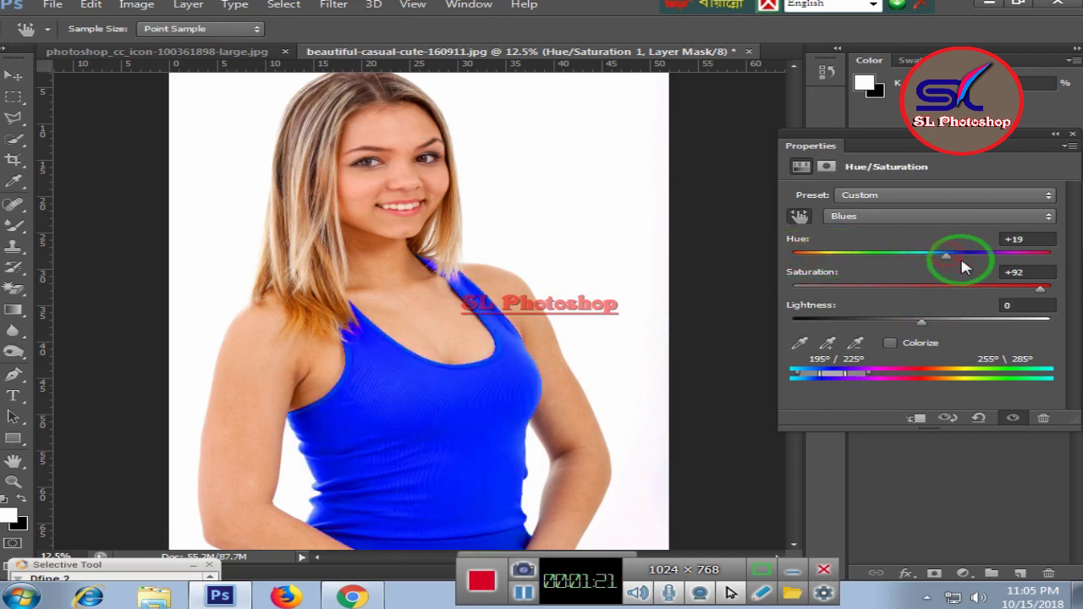
- Darken and desaturate the top to Lightness -40 and Saturation -40
{"action": "left_click_drag", "start_coordinate": [924, 324], "coordinate": [776, 321]}
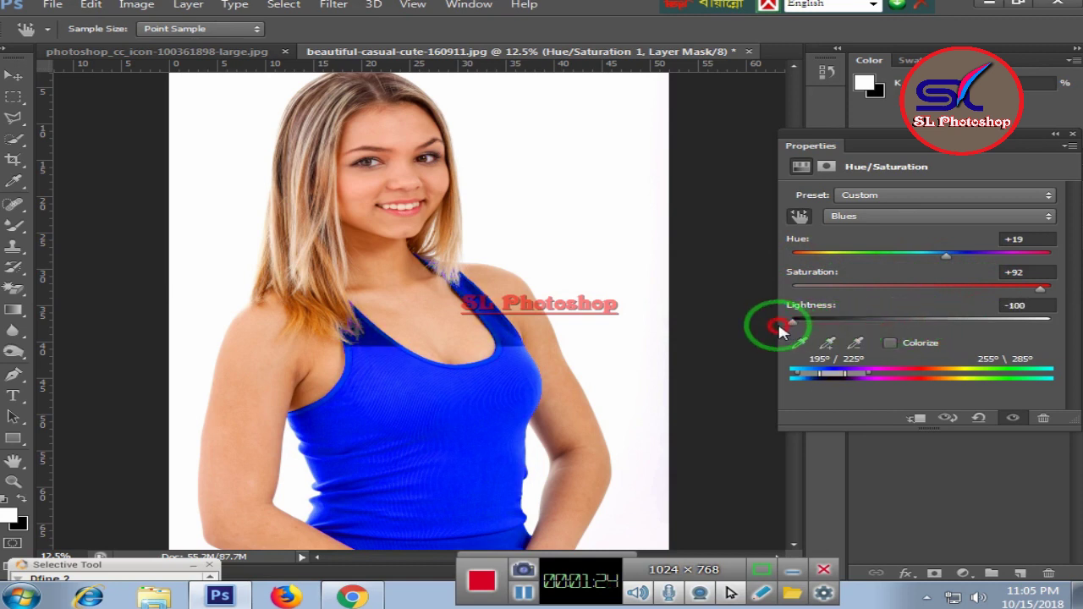
{"action": "left_click_drag", "start_coordinate": [1041, 292], "coordinate": [821, 296]}
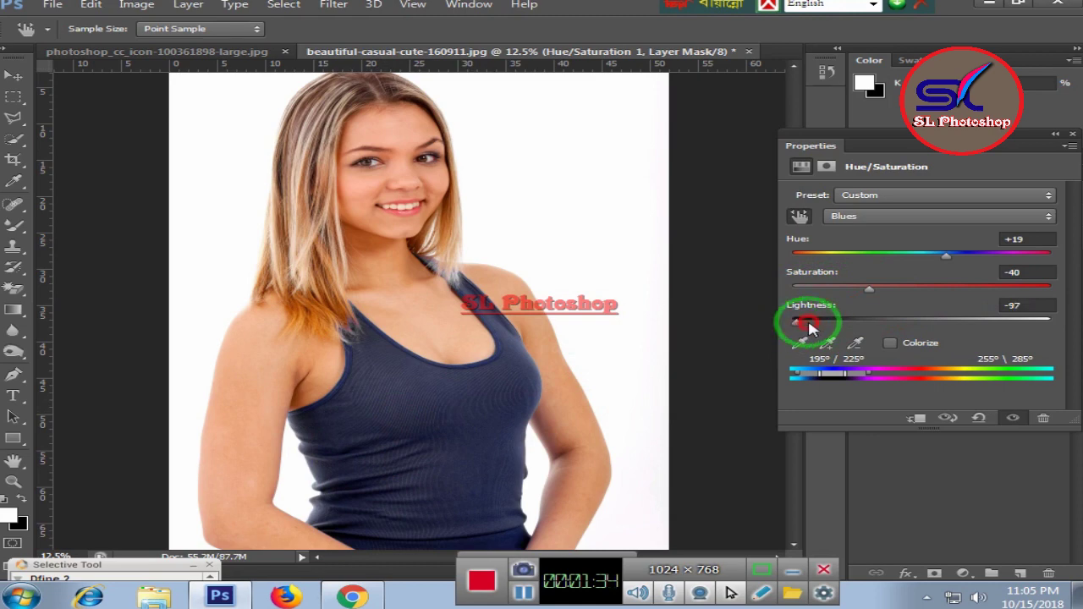
{"action": "left_click_drag", "start_coordinate": [811, 328], "coordinate": [842, 328]}
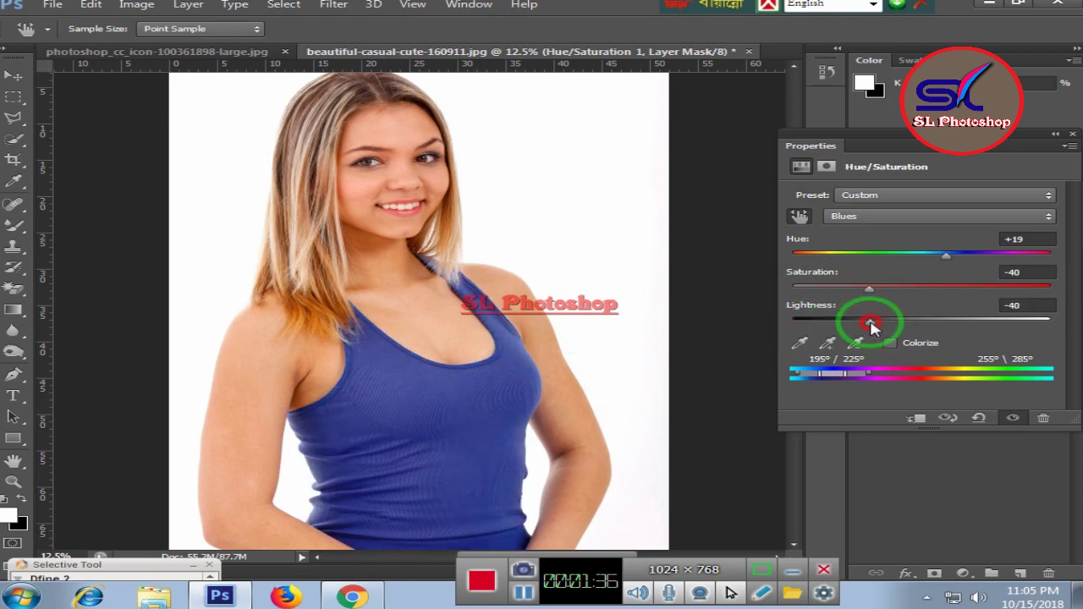
- Set Blues to Hue +15 and Saturation +16, making the tank top vivid royal blue
{"action": "key", "text": "ctrl+plus"}
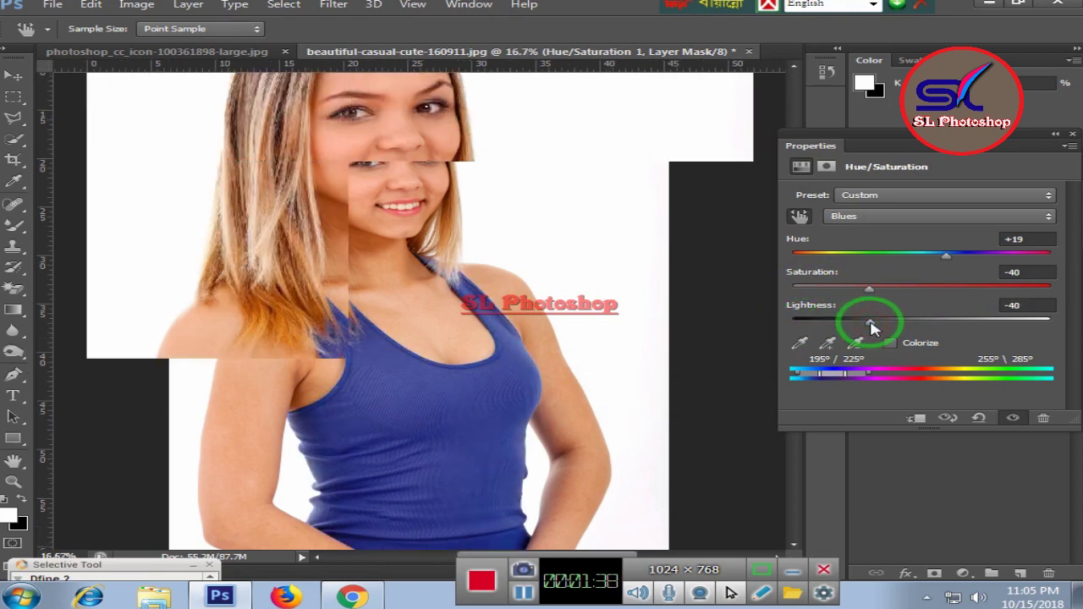
{"action": "key", "text": "ctrl+plus"}
{"action": "key", "text": "ctrl+plus"}
{"action": "key", "text": "ctrl+plus"}
{"action": "key", "text": "ctrl+plus"}
{"action": "scroll", "coordinate": [725, 356], "scroll_direction": "down", "scroll_amount": 2}
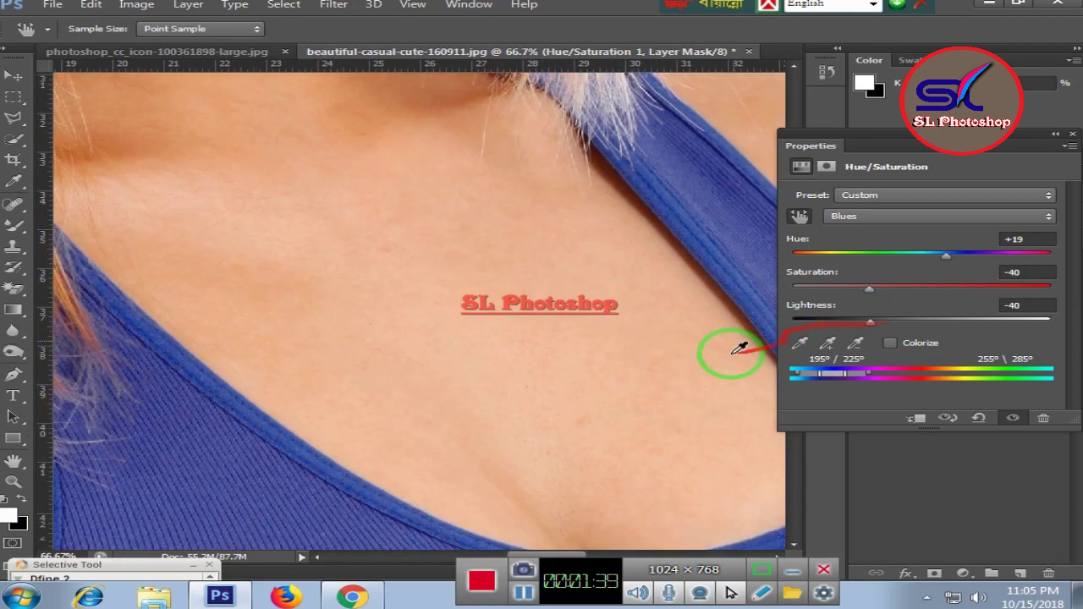
{"action": "scroll", "coordinate": [719, 355], "scroll_direction": "down", "scroll_amount": 3}
{"action": "scroll", "coordinate": [720, 357], "scroll_direction": "down", "scroll_amount": 3}
{"action": "scroll", "coordinate": [732, 359], "scroll_direction": "down", "scroll_amount": 3}
{"action": "scroll", "coordinate": [728, 360], "scroll_direction": "down", "scroll_amount": 3}
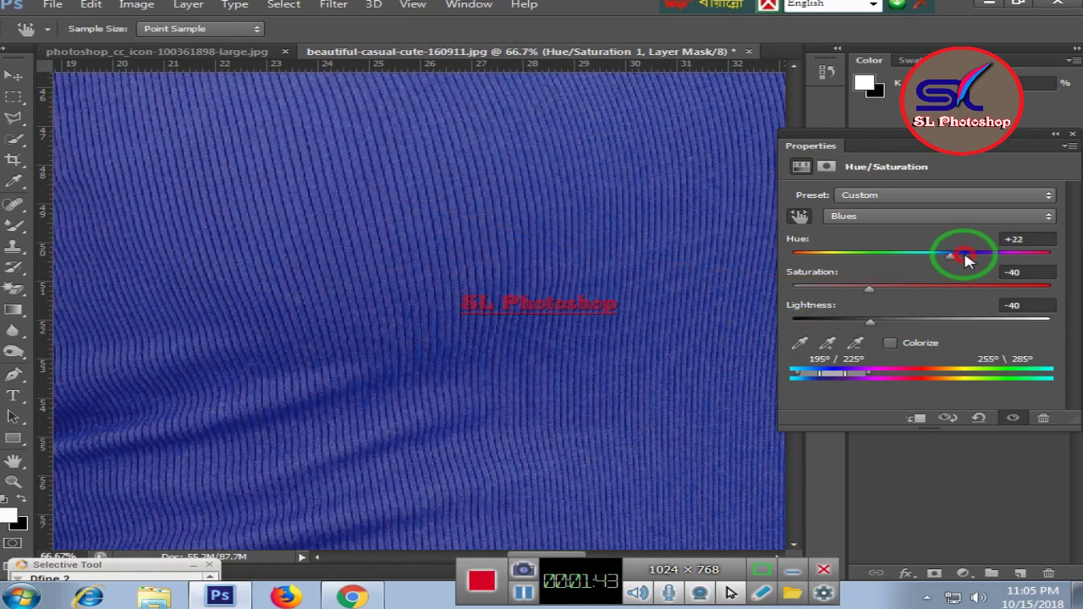
{"action": "mouse_move", "coordinate": [967, 260]}
{"action": "left_mouse_down"}
{"action": "mouse_move", "coordinate": [1007, 259]}
{"action": "mouse_move", "coordinate": [894, 253]}
{"action": "left_mouse_up"}
{"action": "mouse_move", "coordinate": [872, 290]}
{"action": "left_mouse_down"}
{"action": "mouse_move", "coordinate": [895, 289]}
{"action": "mouse_move", "coordinate": [846, 256]}
{"action": "mouse_move", "coordinate": [817, 258]}
{"action": "mouse_move", "coordinate": [943, 267]}
{"action": "left_mouse_up"}
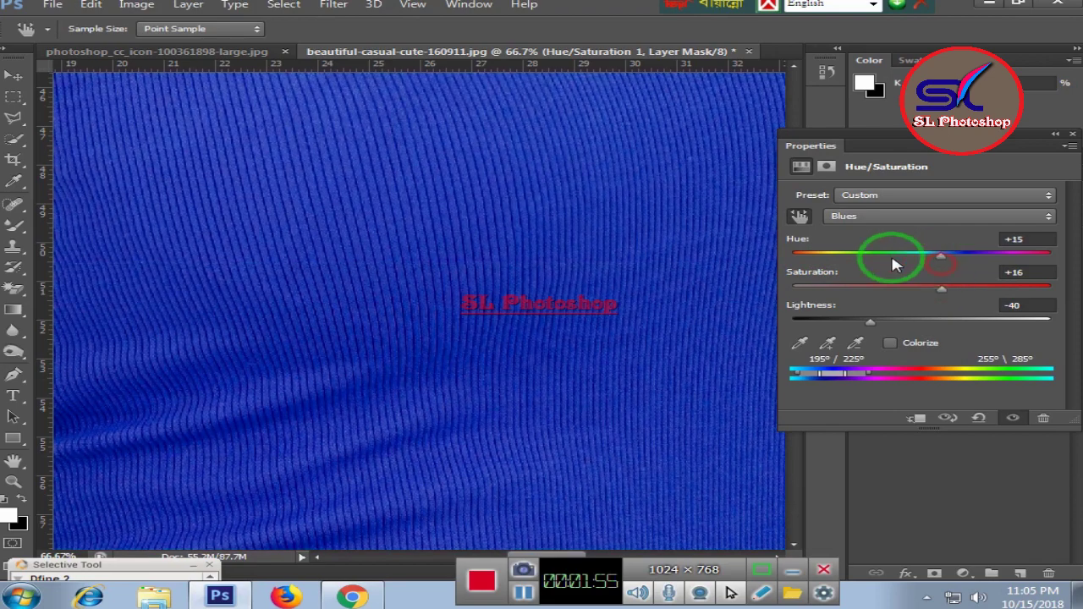
{"action": "key", "text": "ctrl+minus"}
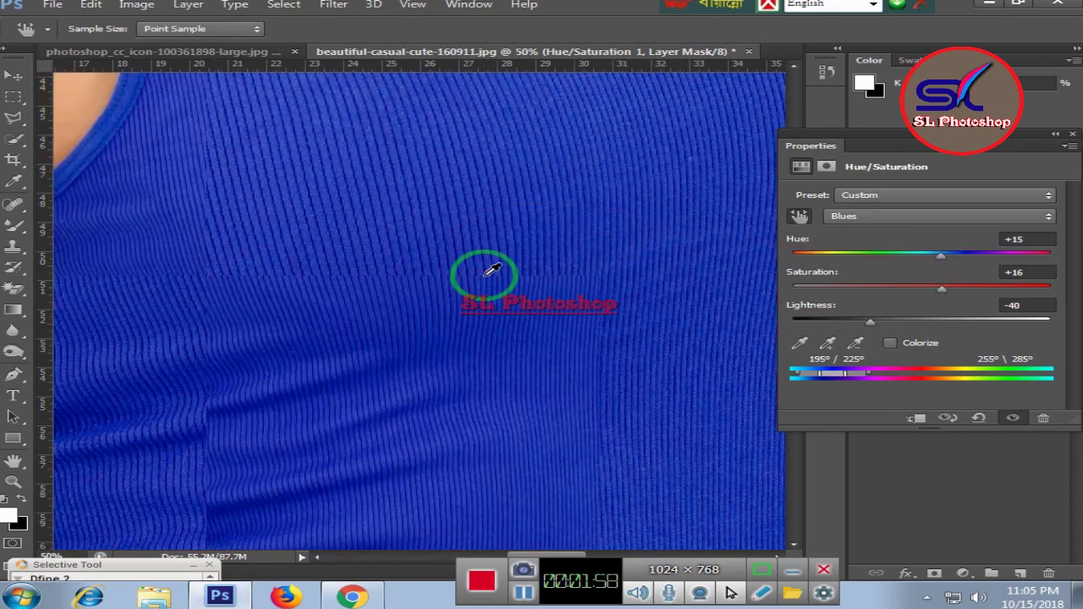
{"action": "key", "text": "ctrl+minus"}
{"action": "key", "text": "ctrl+minus"}
{"action": "key", "text": "ctrl+minus"}
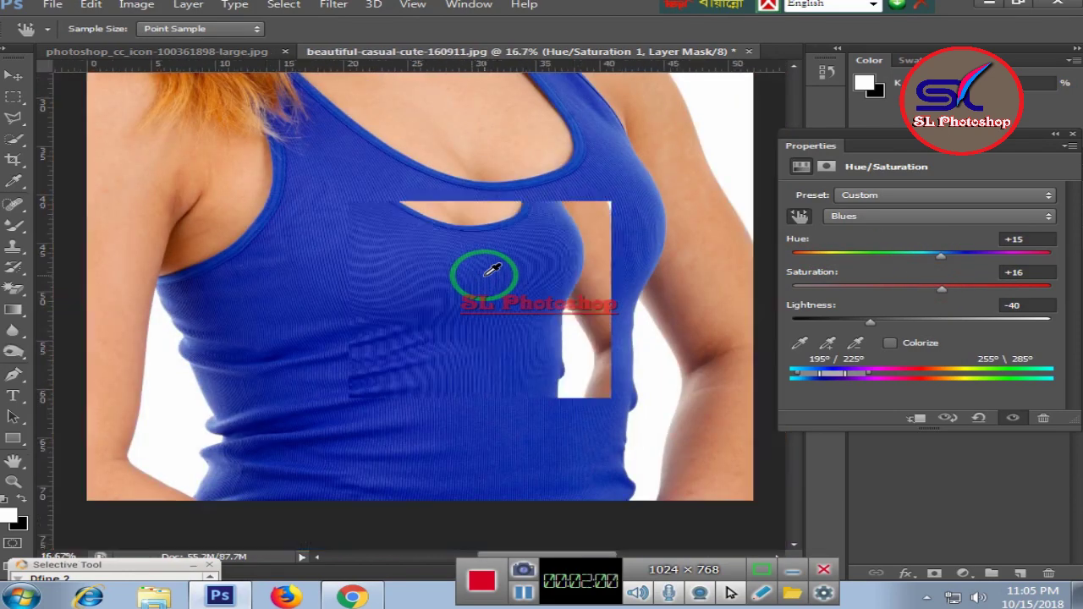
{"action": "key", "text": "ctrl+minus"}
{"action": "key", "text": "ctrl+minus"}
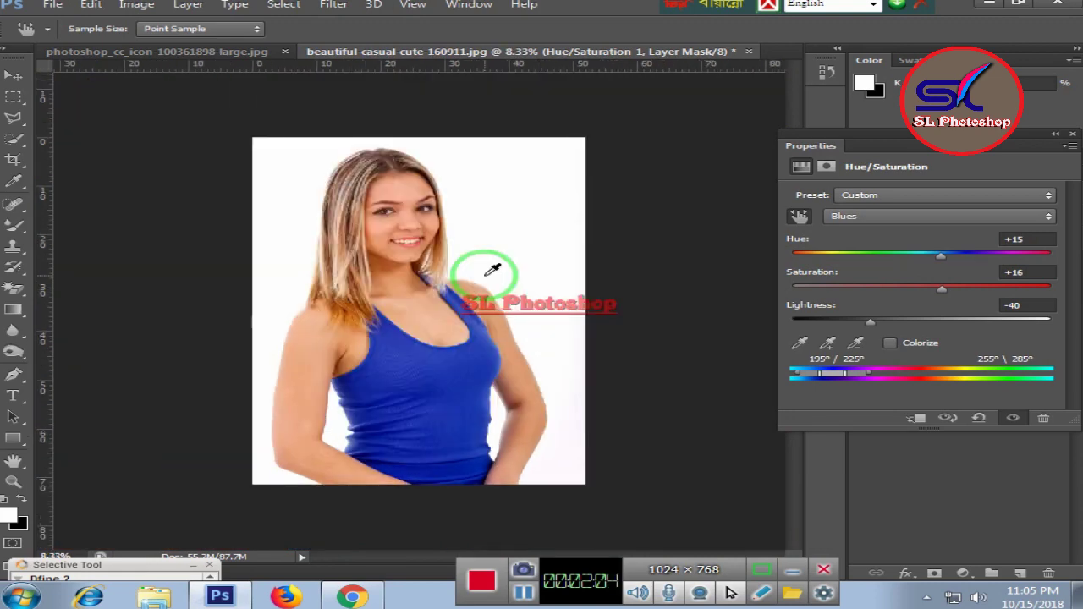
- Raise Blues Lightness to +16 and Hue to +121, turning the top bright magenta
{"action": "key", "text": "ctrl+plus"}
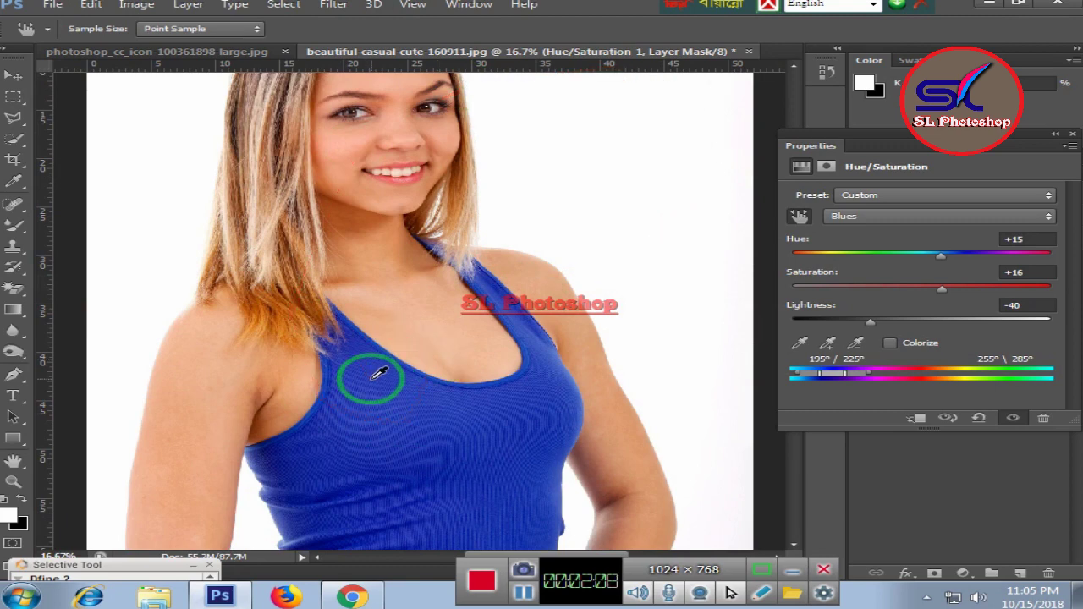
{"action": "scroll", "coordinate": [423, 322], "scroll_direction": "up", "scroll_amount": 3}
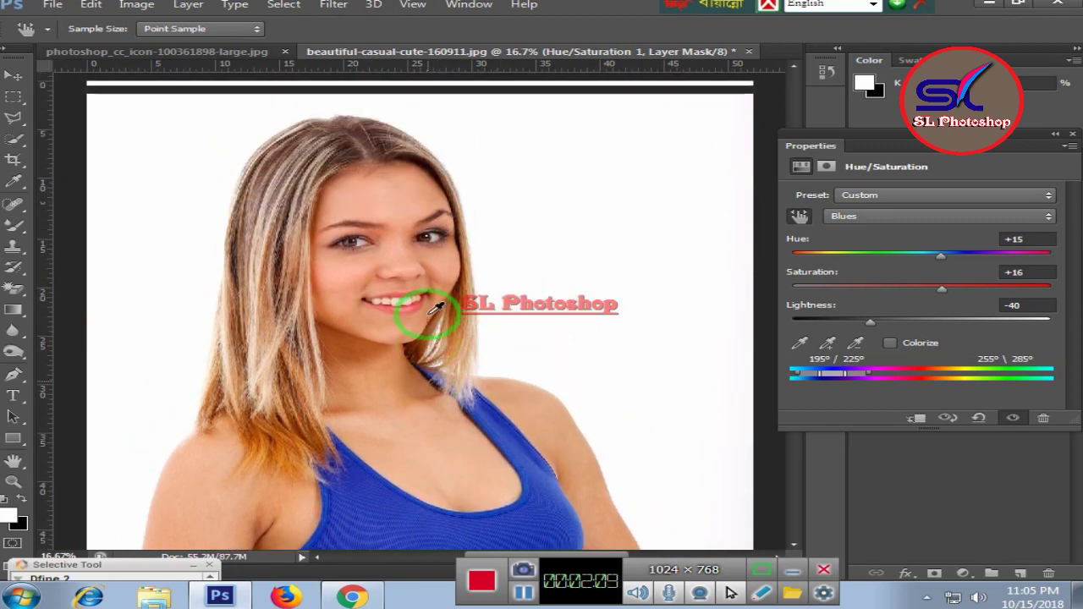
{"action": "scroll", "coordinate": [440, 300], "scroll_direction": "up", "scroll_amount": 1}
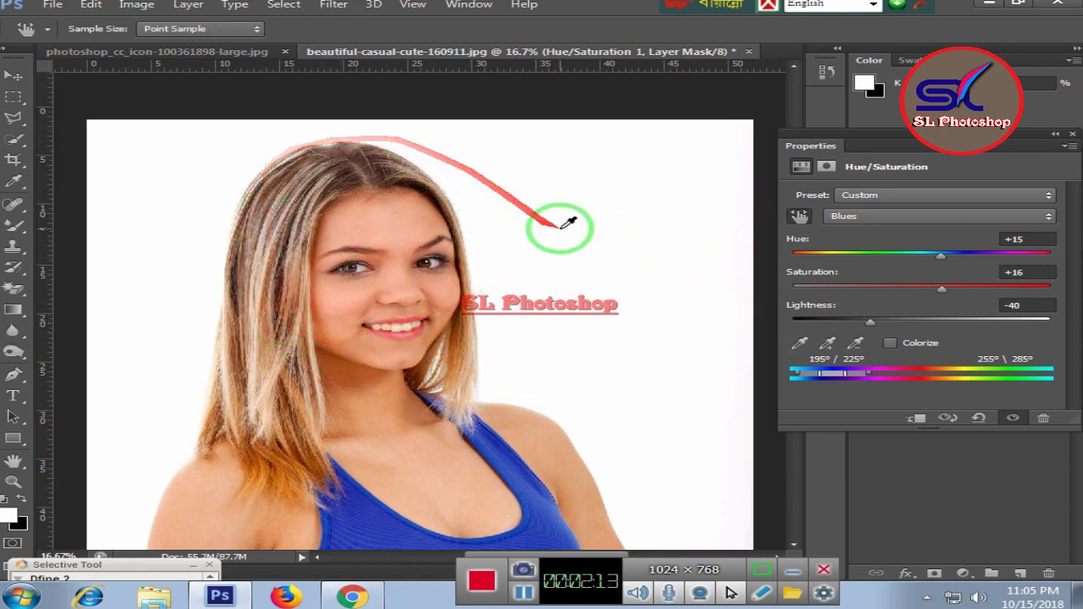
{"action": "scroll", "coordinate": [569, 223], "scroll_direction": "down", "scroll_amount": 2}
{"action": "scroll", "coordinate": [569, 223], "scroll_direction": "down", "scroll_amount": 2}
{"action": "scroll", "coordinate": [572, 228], "scroll_direction": "down", "scroll_amount": 2}
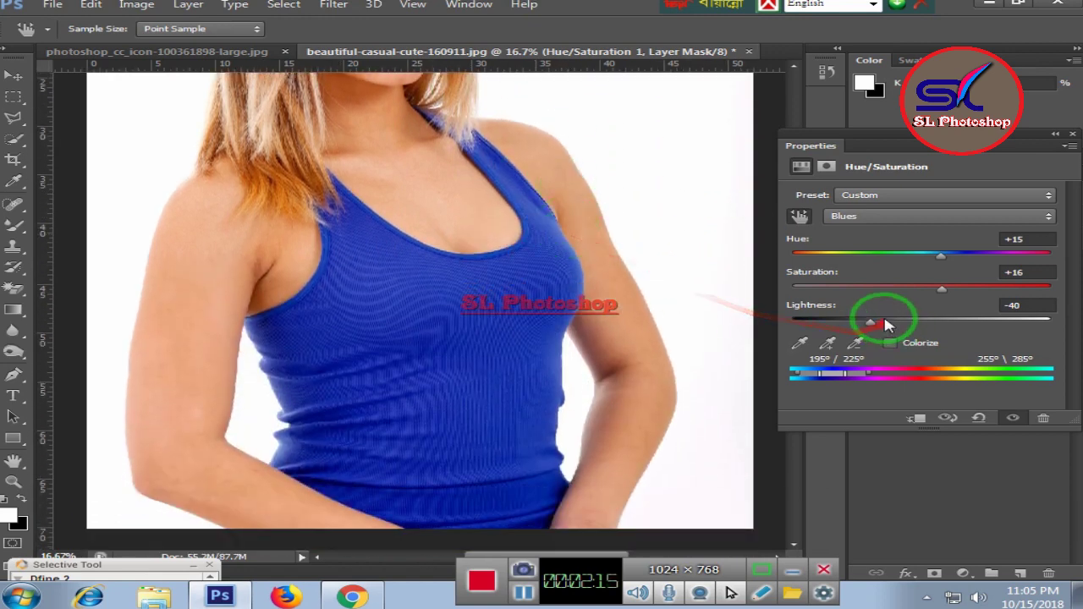
{"action": "left_click_drag", "start_coordinate": [907, 320], "coordinate": [949, 321]}
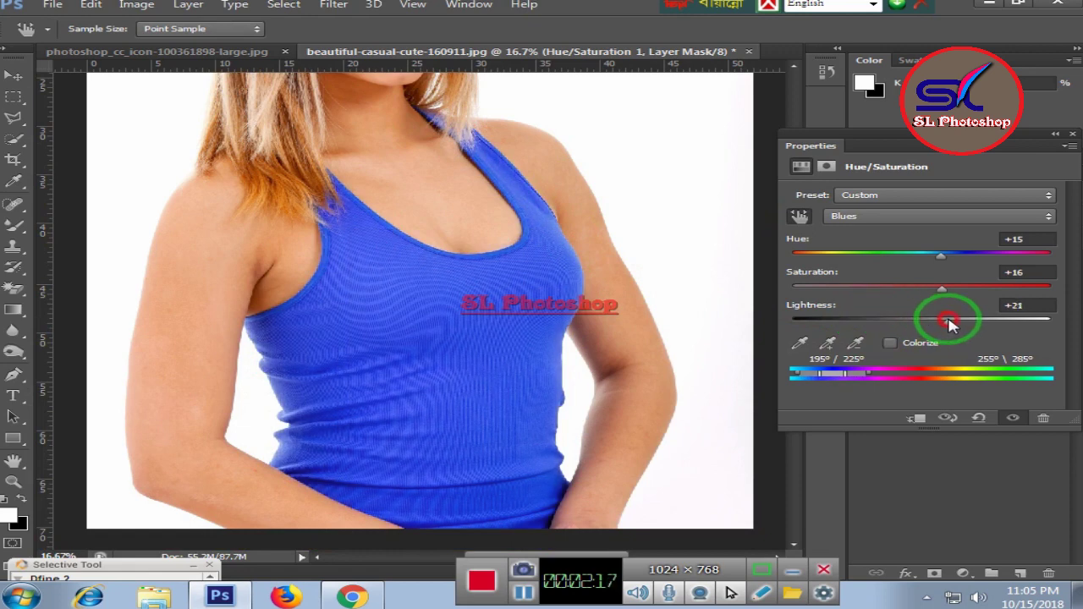
{"action": "mouse_move", "coordinate": [939, 263]}
{"action": "left_mouse_down"}
{"action": "mouse_move", "coordinate": [786, 258]}
{"action": "mouse_move", "coordinate": [1040, 268]}
{"action": "mouse_move", "coordinate": [783, 267]}
{"action": "mouse_move", "coordinate": [1020, 267]}
{"action": "left_mouse_up"}
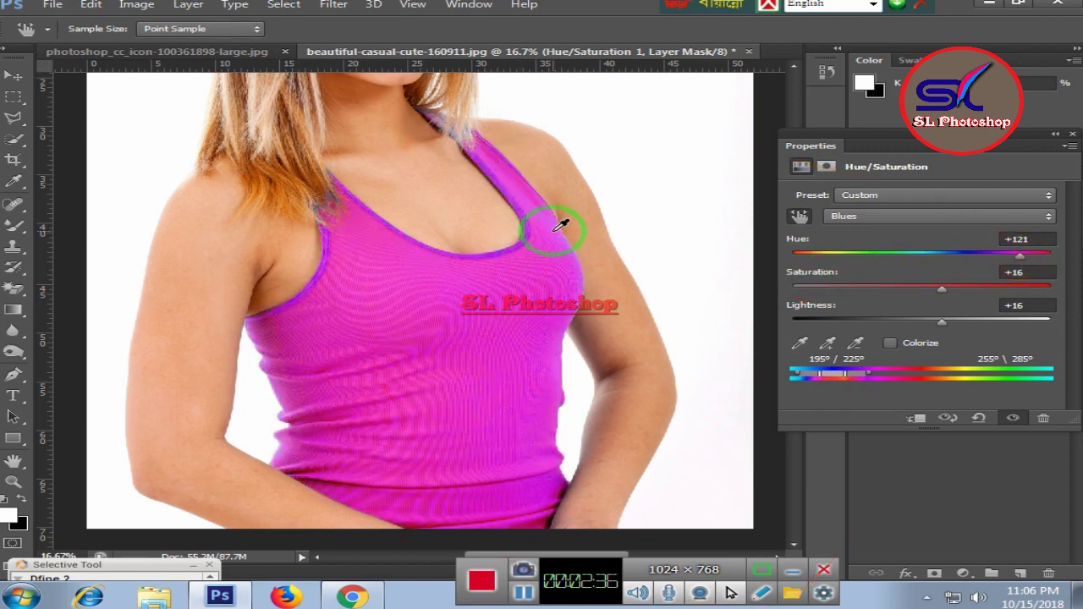
{"action": "scroll", "coordinate": [560, 224], "scroll_direction": "down", "scroll_amount": 1}
- Bring the Blues hue back to +36 so the top turns bright violet-blue
{"action": "scroll", "coordinate": [560, 224], "scroll_direction": "down", "scroll_amount": 2}
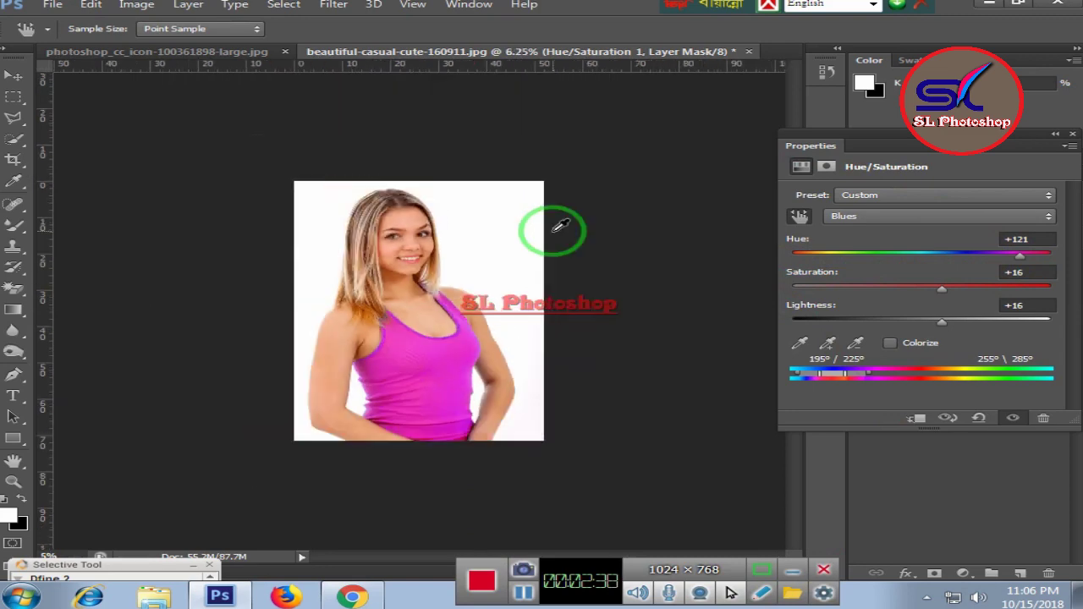
{"action": "scroll", "coordinate": [560, 225], "scroll_direction": "up", "scroll_amount": 1}
{"action": "scroll", "coordinate": [560, 224], "scroll_direction": "up", "scroll_amount": 1}
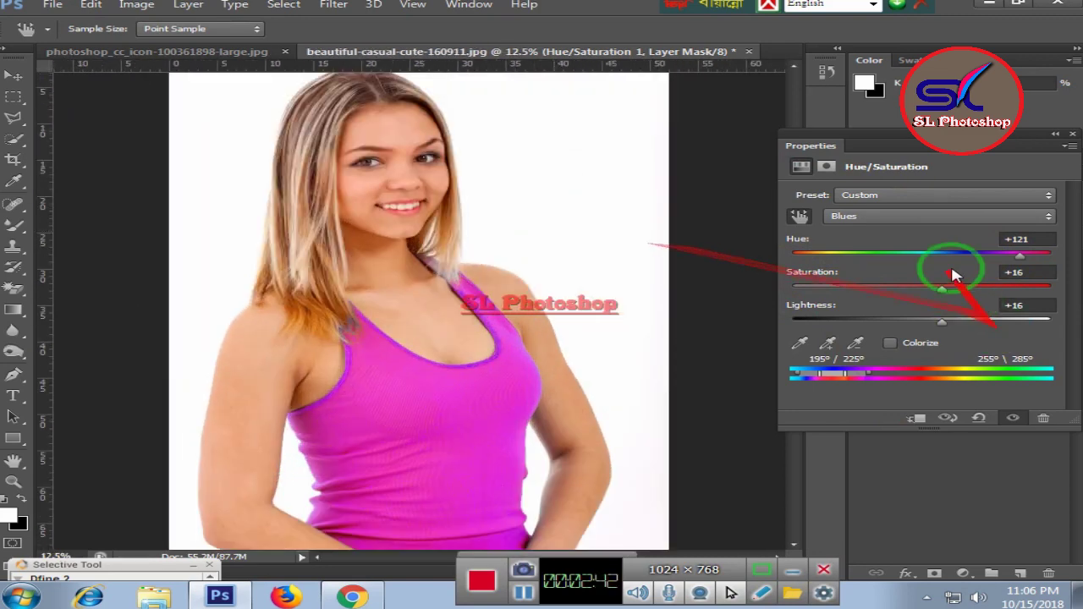
{"action": "left_click_drag", "start_coordinate": [1022, 258], "coordinate": [970, 261]}
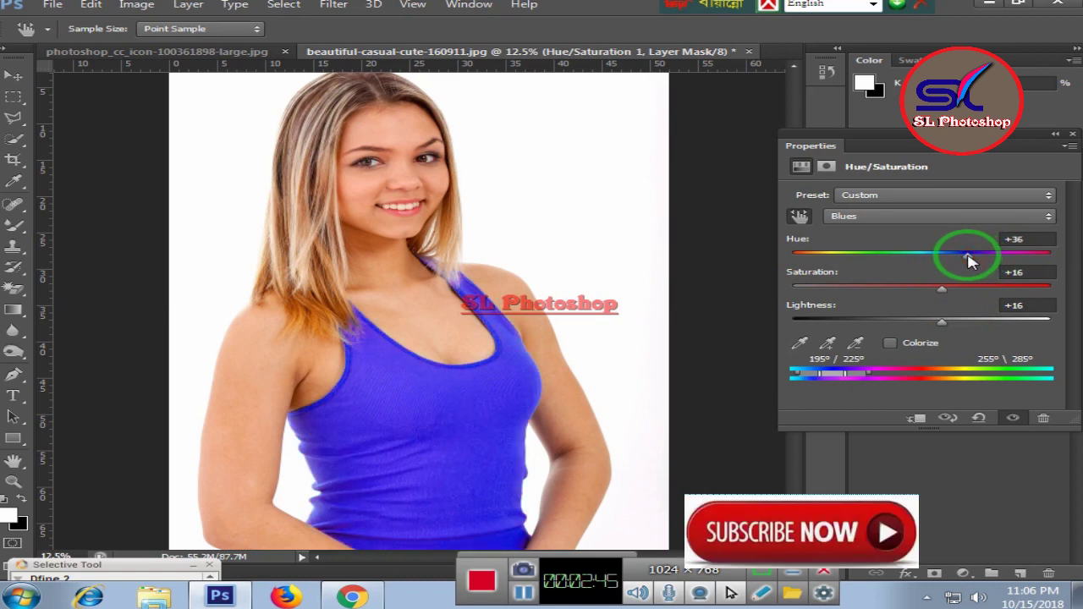
{"action": "key", "text": "ctrl+plus"}
{"action": "key", "text": "ctrl+plus"}
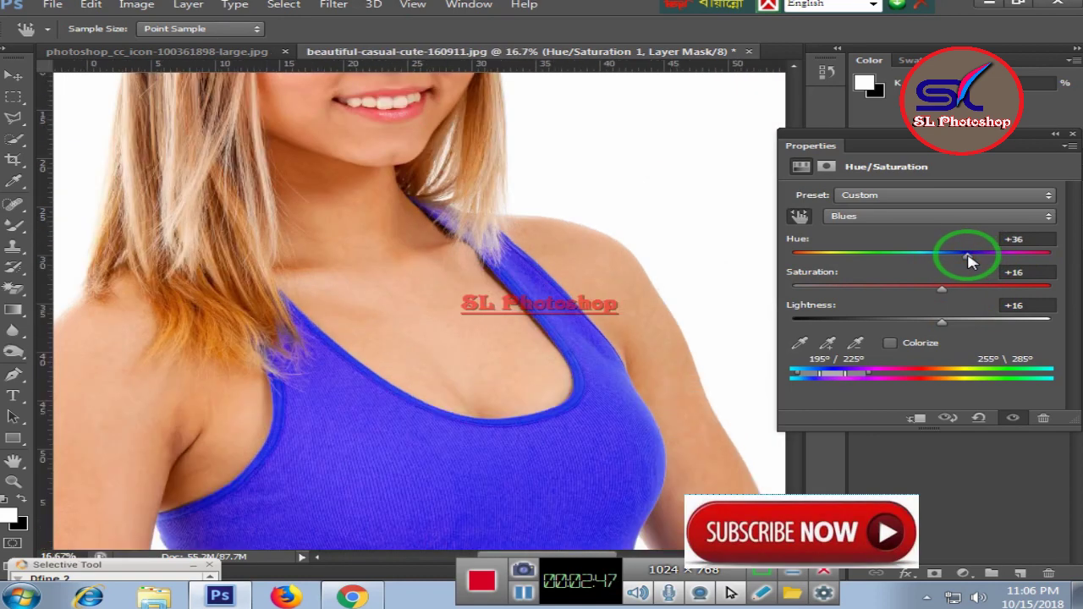
{"action": "key", "text": "ctrl+minus"}
{"action": "key", "text": "ctrl+minus"}
{"action": "key", "text": "ctrl+minus"}
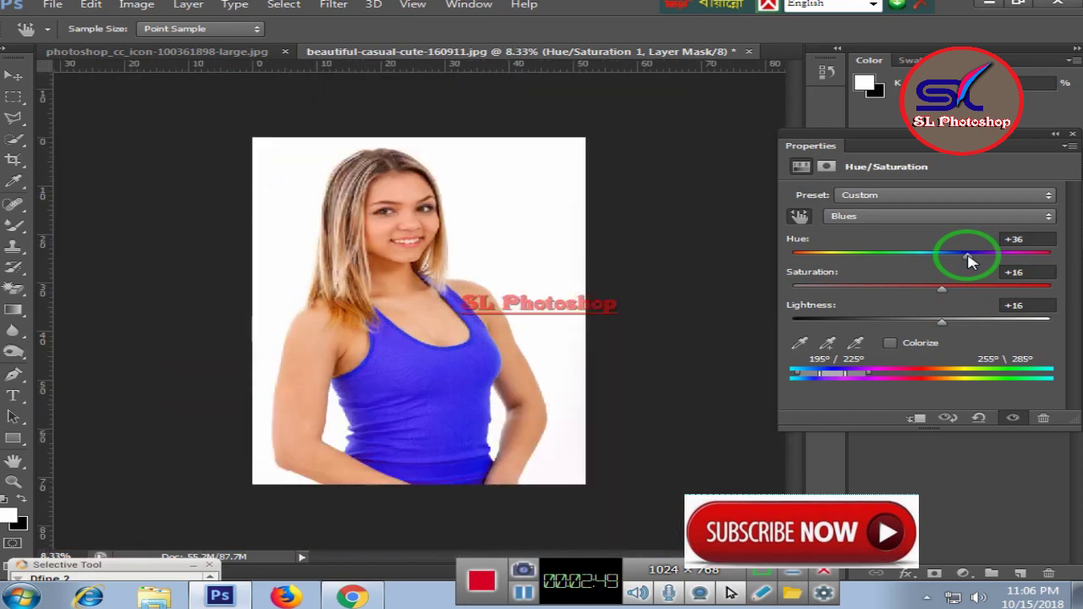